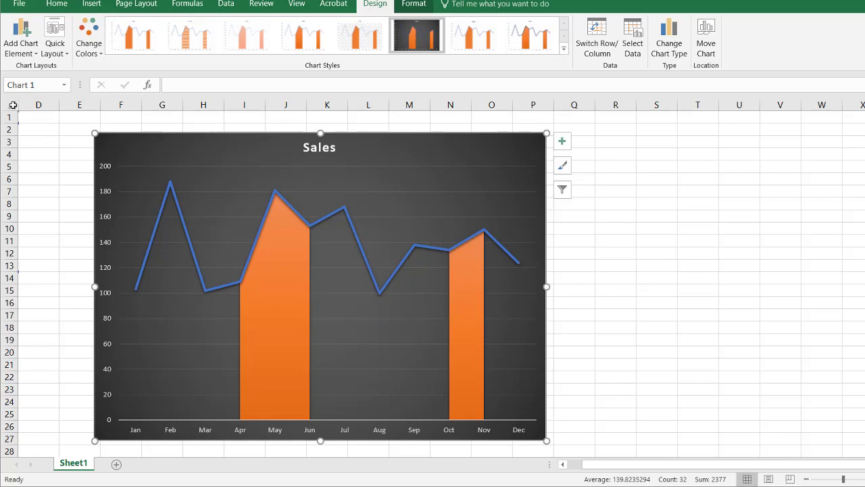
# - Unhide columns A–C beside the Sales chart and return to cell A1
pyautogui.moveTo(19, 104); pyautogui.dragTo(72, 105)
pyautogui.click(231, 418)
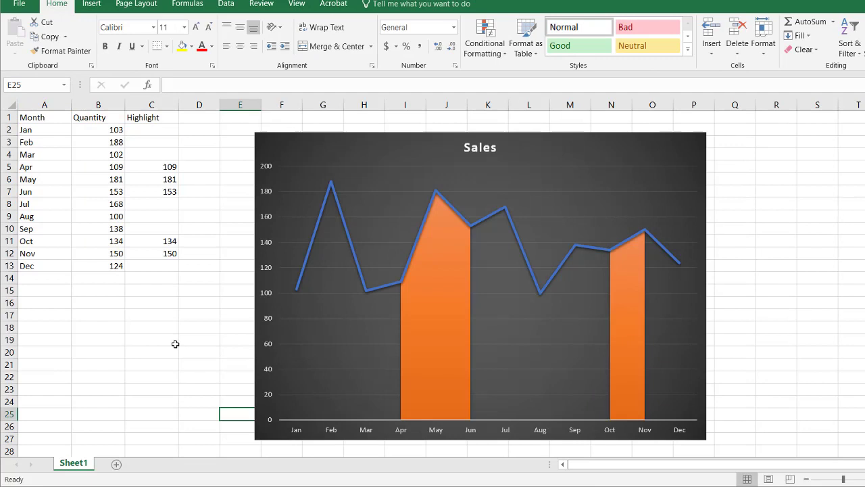
pyautogui.hotkey('ctrl', 'Home')
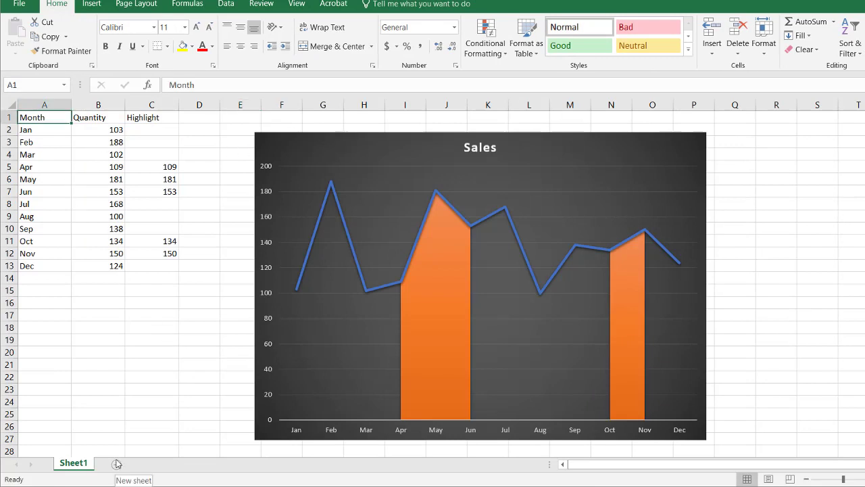
# - Add a new sheet with headers Month in A1 and Qty in B1
pyautogui.click(117, 465)
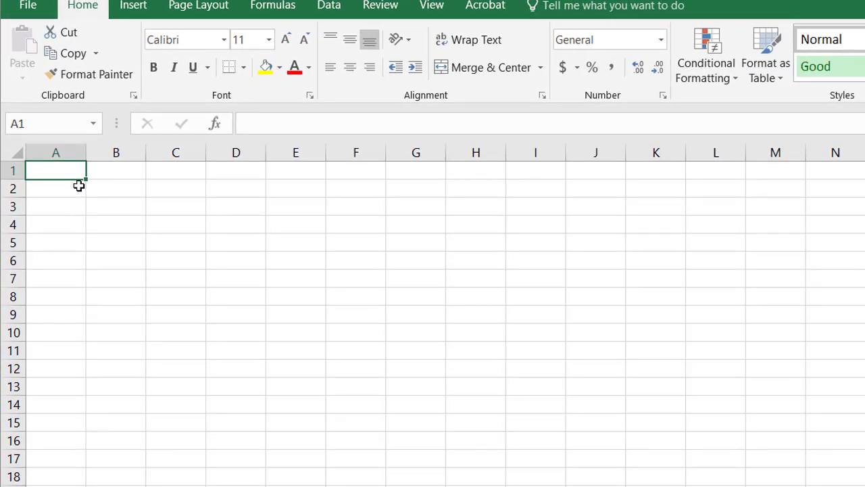
pyautogui.write('MOnth')
pyautogui.press('BackSpace')
pyautogui.press('BackSpace')
pyautogui.press('BackSpace')
pyautogui.press('BackSpace')
pyautogui.write('on')
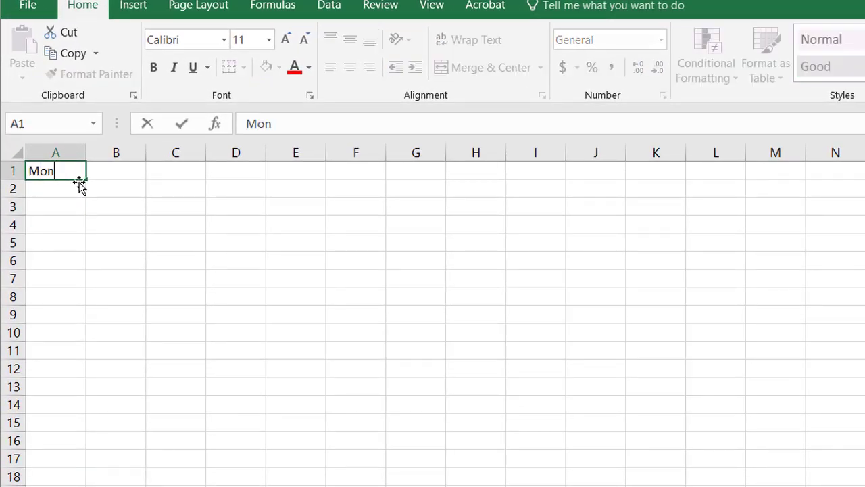
pyautogui.write('th')
pyautogui.click(128, 173)
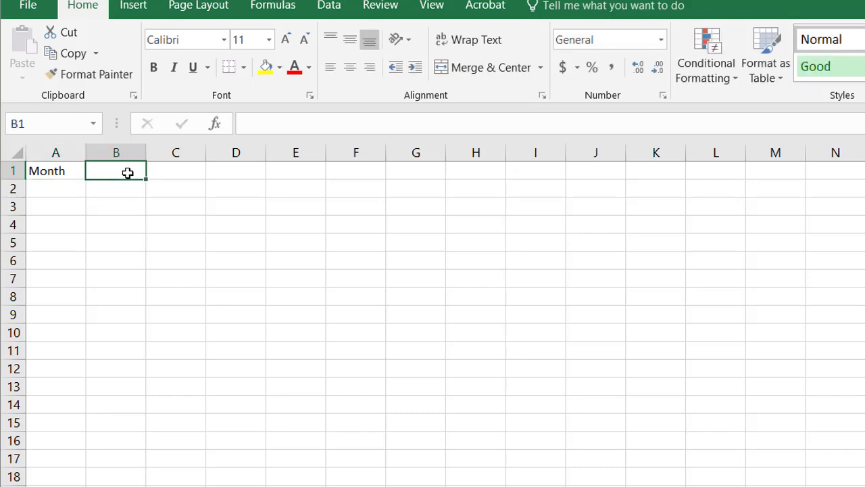
pyautogui.write('Qty')
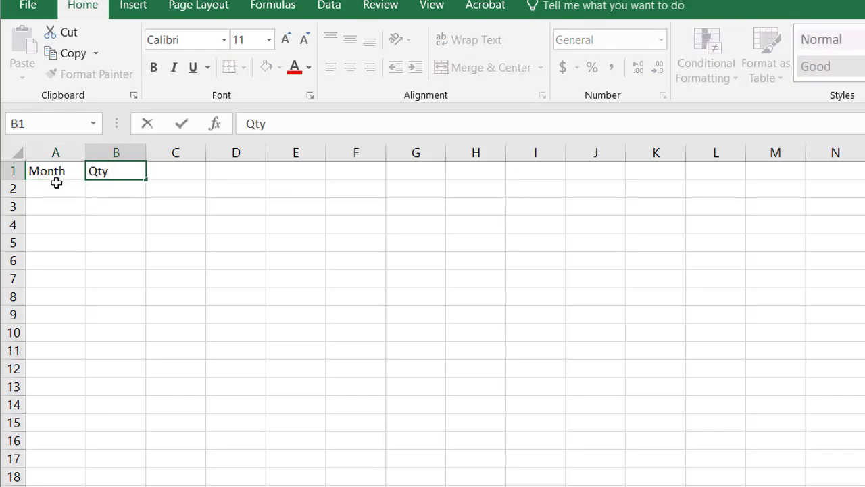
pyautogui.click(56, 184)
# - Fill Jan through Dec down A2:A13, then select B2:B13
pyautogui.write('Ja')
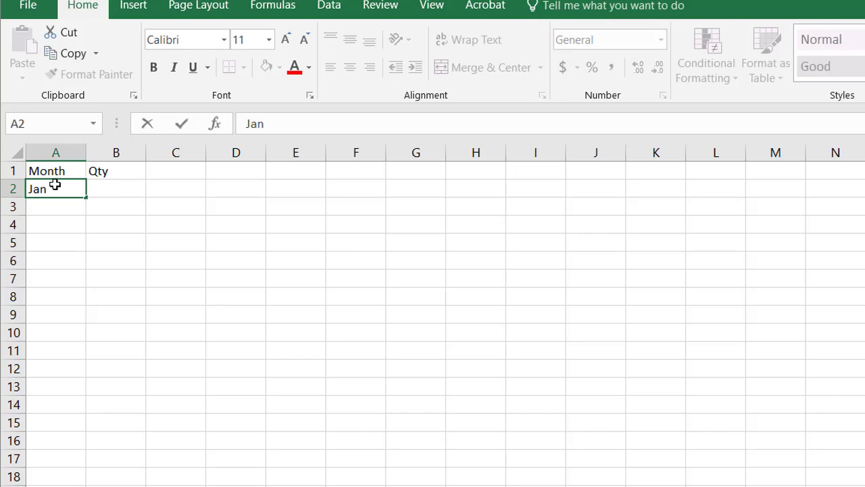
pyautogui.write('n')
pyautogui.hotkey('ctrl', 'Return')
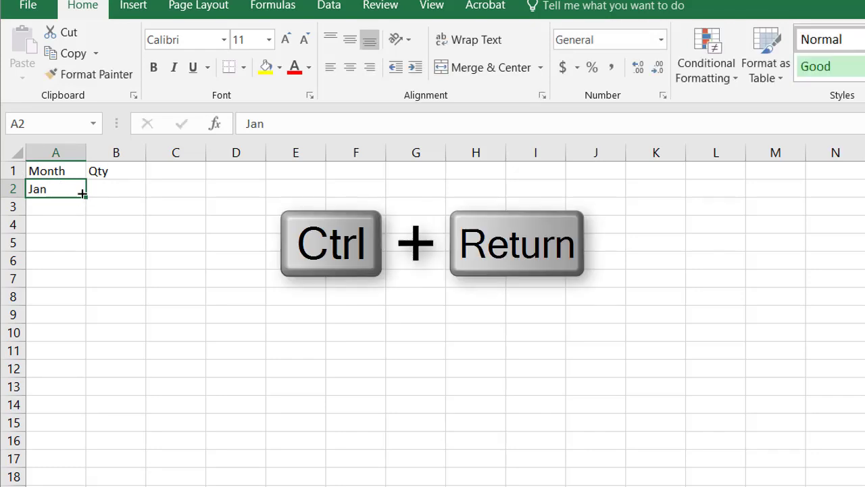
pyautogui.moveTo(84, 195); pyautogui.dragTo(66, 398)
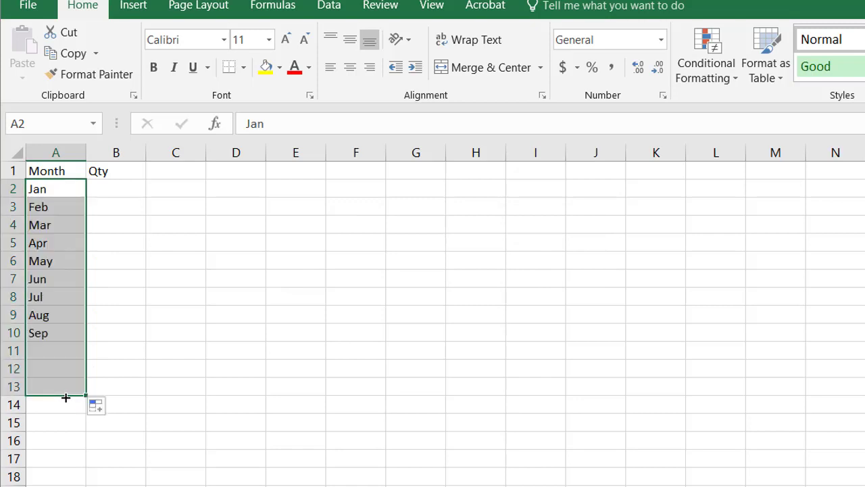
pyautogui.moveTo(117, 188); pyautogui.dragTo(99, 394)
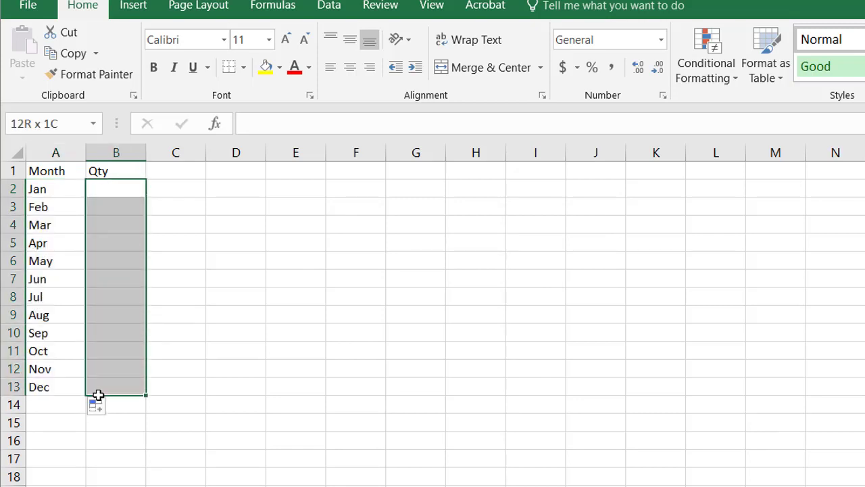
# - Enter =RANDBETWEEN(99,199) into all of B2:B13
pyautogui.write('=ran')
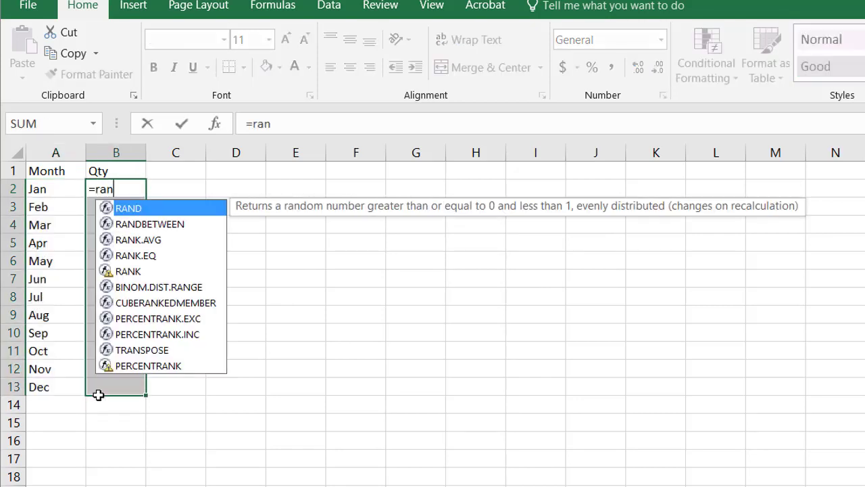
pyautogui.doubleClick(178, 228)
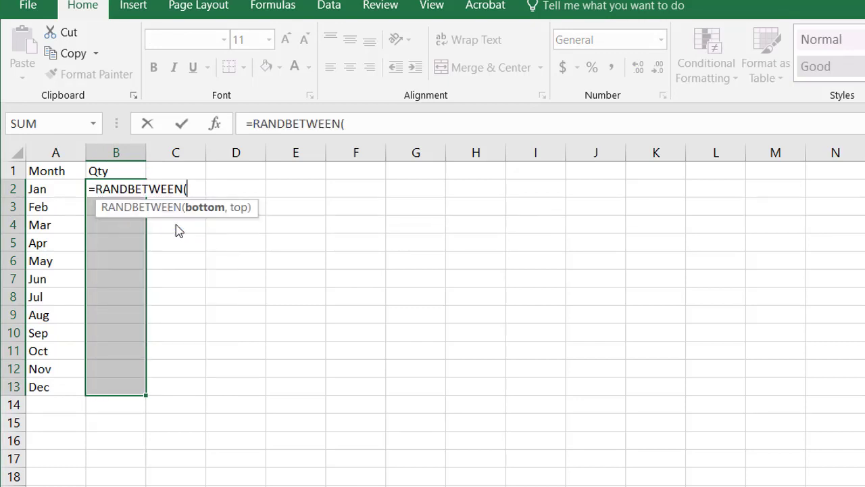
pyautogui.write('99,199')
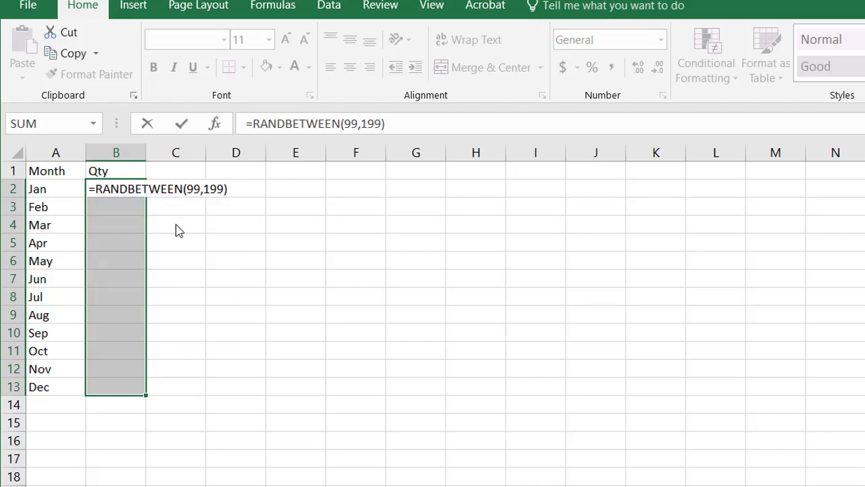
pyautogui.write(')')
pyautogui.hotkey('ctrl', 'Return')
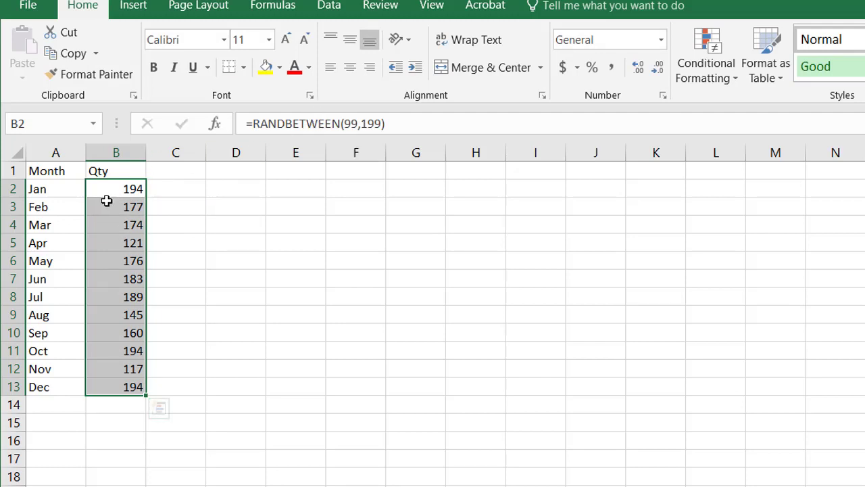
# - Convert the random quantities in B2:B13 to fixed values with Paste Values
pyautogui.hotkey('ctrl', 'c')
pyautogui.click(20, 76)
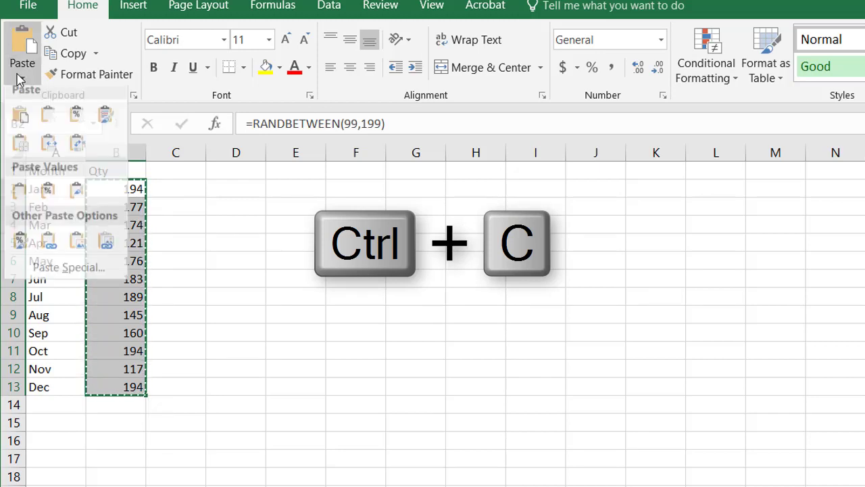
pyautogui.click(18, 196)
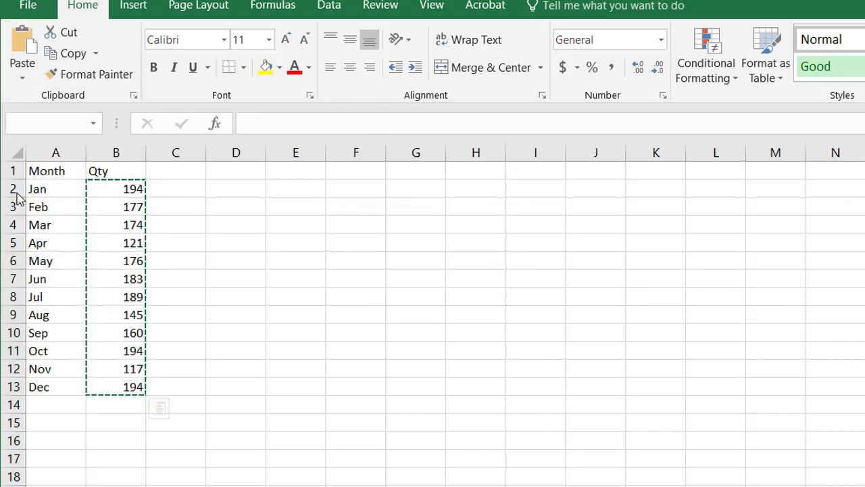
pyautogui.click(101, 186)
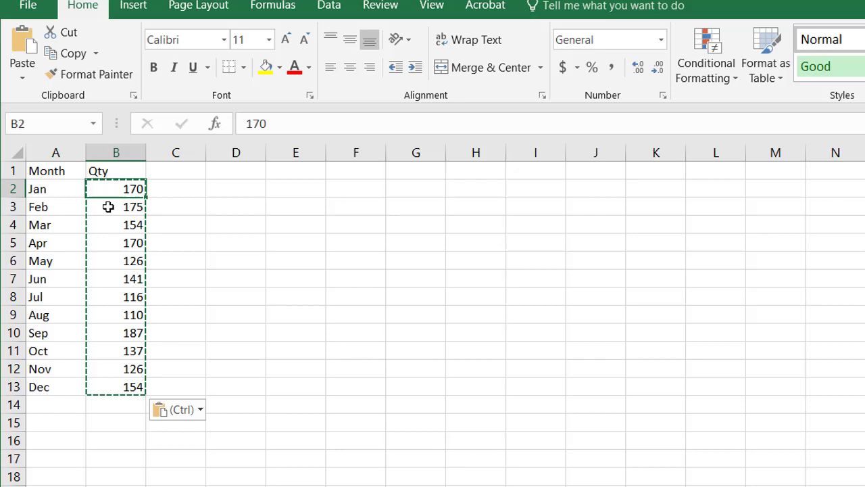
pyautogui.click(111, 223)
# - Insert a basic line chart of monthly Qty, moved beside the data and enlarged
pyautogui.click(80, 208)
pyautogui.click(73, 260)
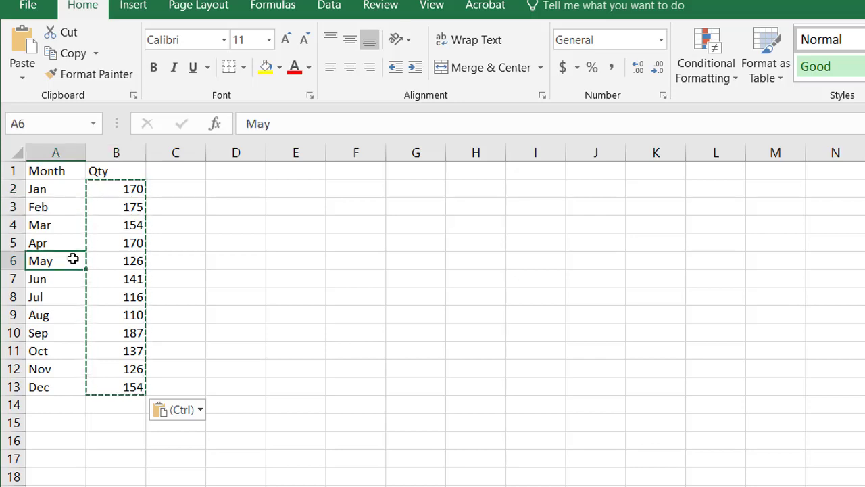
pyautogui.click(133, 8)
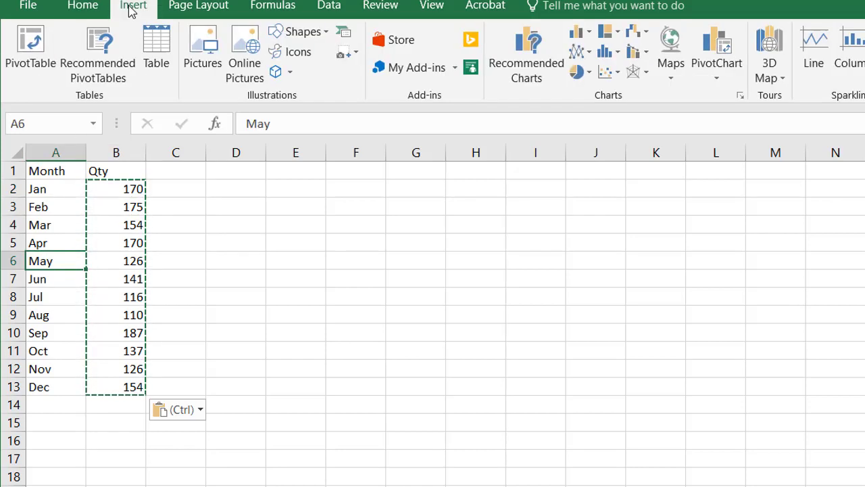
pyautogui.click(578, 52)
pyautogui.click(589, 111)
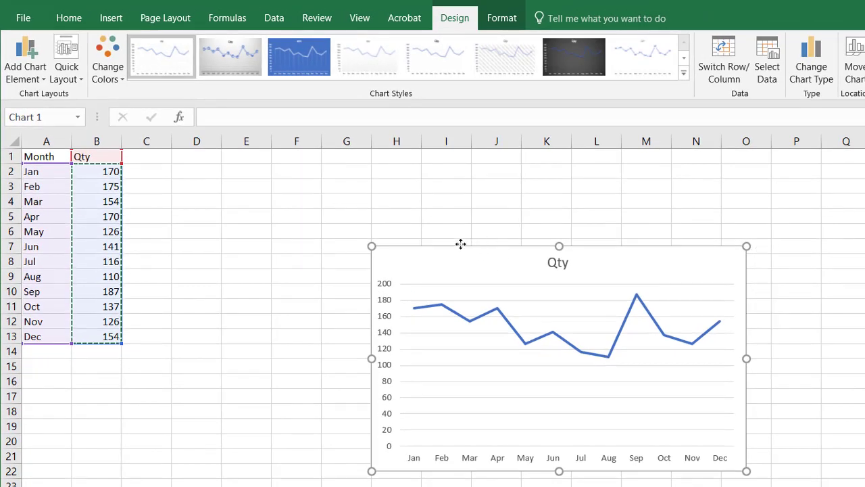
pyautogui.moveTo(460, 243); pyautogui.dragTo(369, 208)
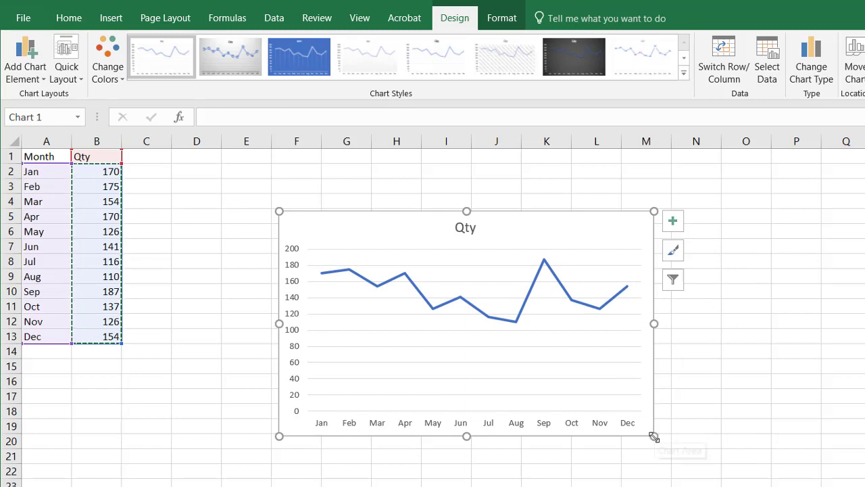
pyautogui.moveTo(651, 436); pyautogui.dragTo(735, 469)
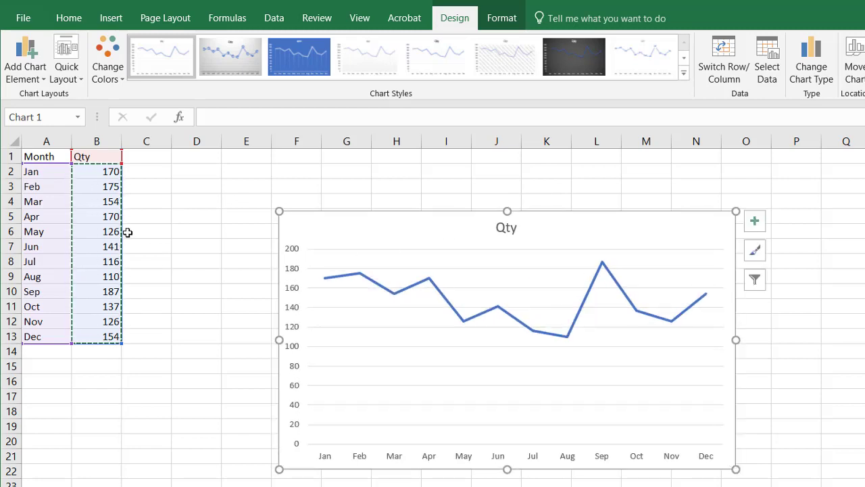
# - Enter the header 'Highlight' in cell C1
pyautogui.click(155, 231)
pyautogui.click(148, 157)
pyautogui.write('h=')
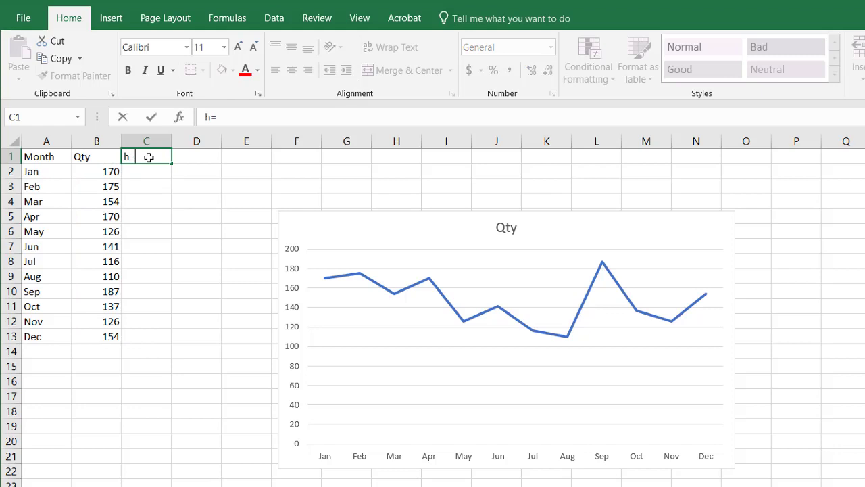
pyautogui.press('BackSpace')
pyautogui.write('Highlight')
pyautogui.press('Return')
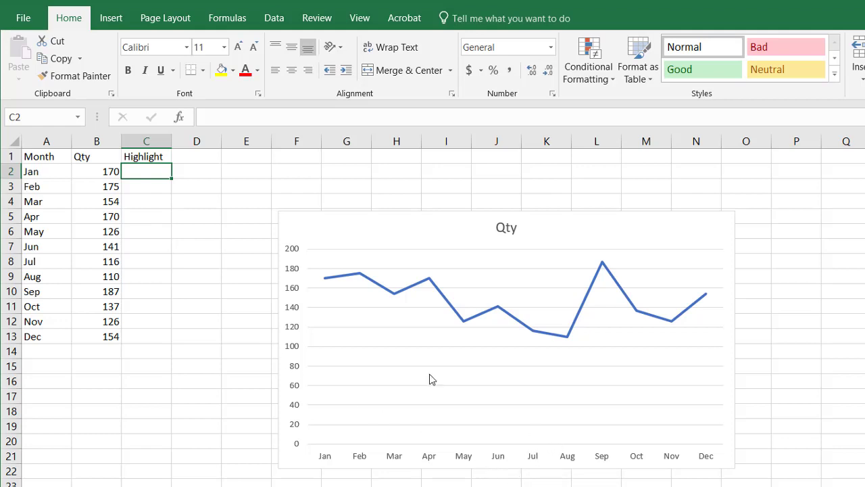
# - Copy the Jun–Aug Qty values 141, 116, 110 into C7:C9 and select C1:C13
pyautogui.moveTo(154, 246); pyautogui.dragTo(148, 273)
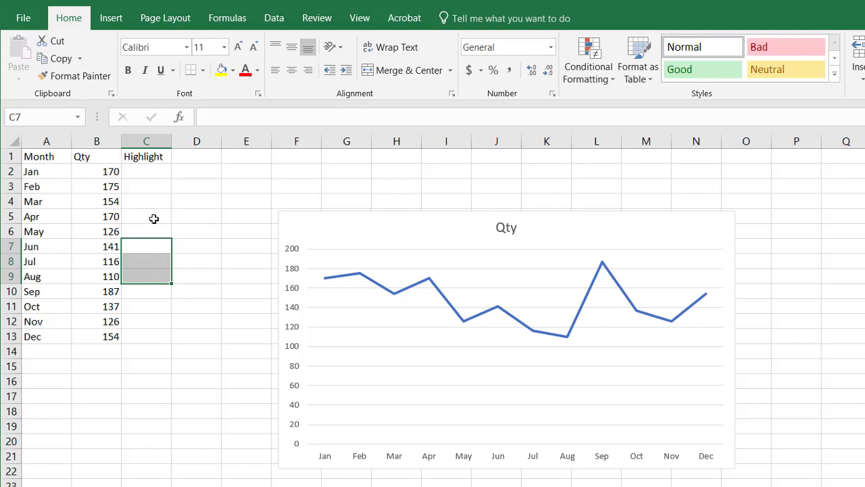
pyautogui.click(237, 117)
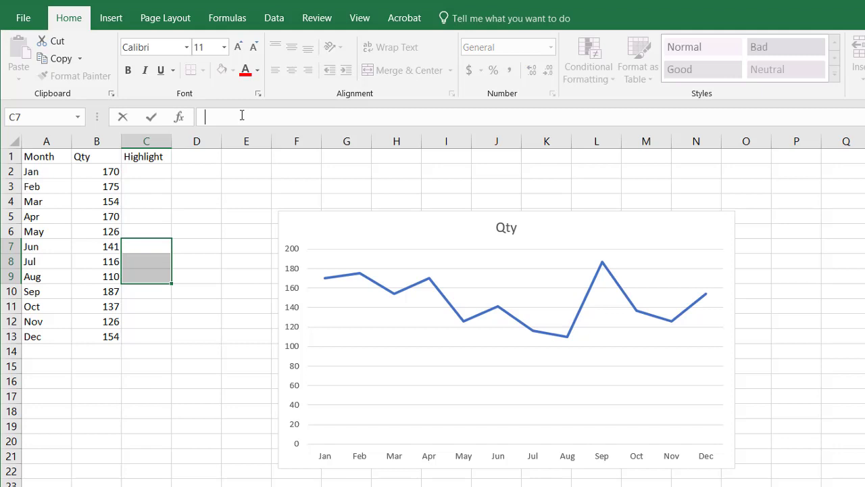
pyautogui.moveTo(96, 245); pyautogui.dragTo(94, 273)
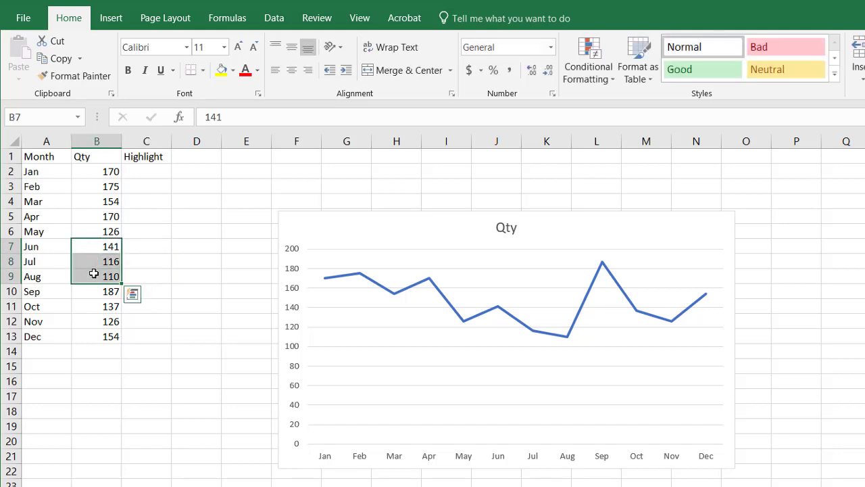
pyautogui.hotkey('ctrl', 'c')
pyautogui.moveTo(139, 259); pyautogui.dragTo(149, 253)
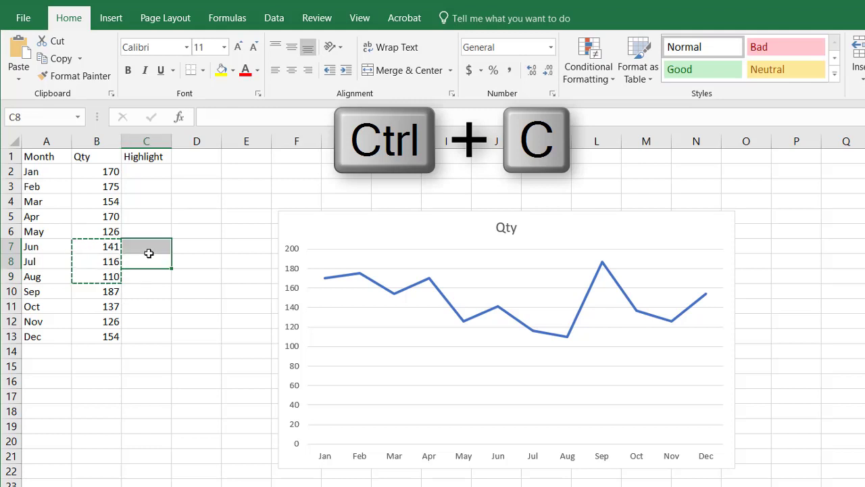
pyautogui.click(149, 253)
pyautogui.hotkey('ctrl', 'v')
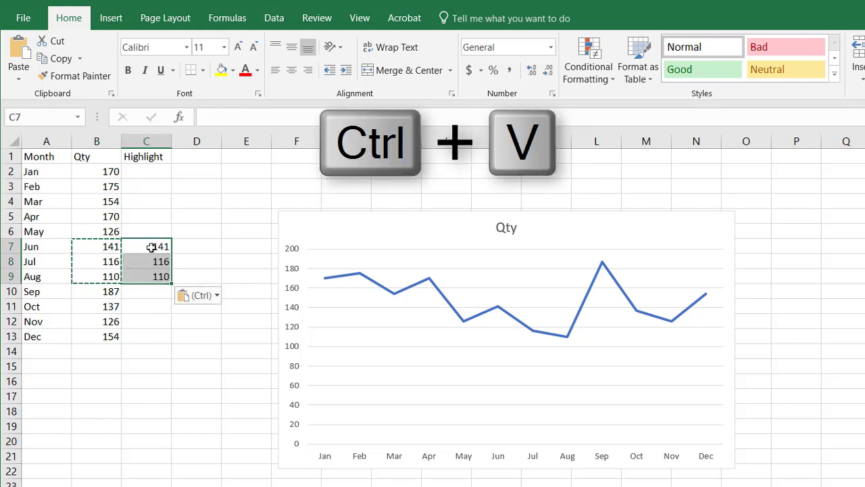
pyautogui.click(151, 247)
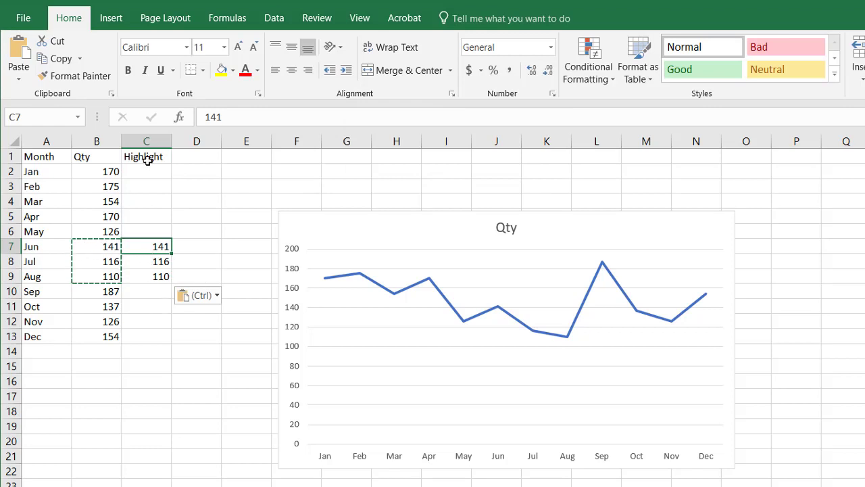
pyautogui.moveTo(147, 160); pyautogui.dragTo(149, 336)
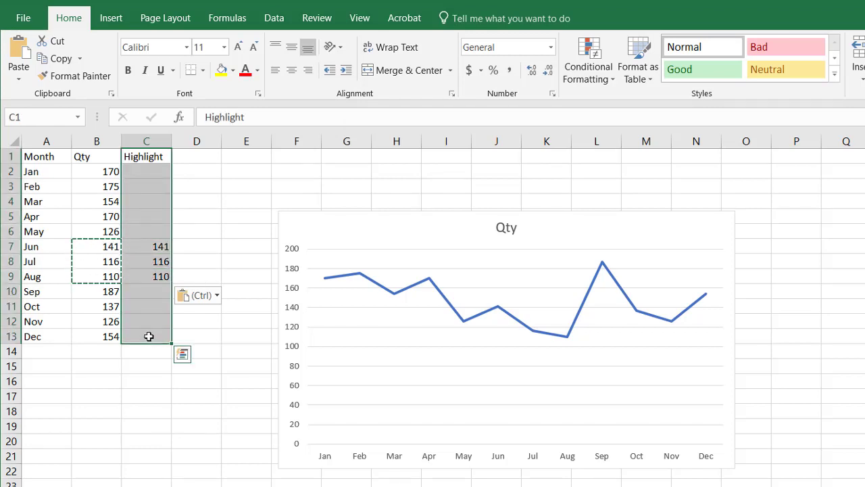
# - Paste C1:C13 into the chart as a new Highlight series and select it
pyautogui.hotkey('ctrl', 'c')
pyautogui.click(392, 341)
pyautogui.hotkey('ctrl', 'v')
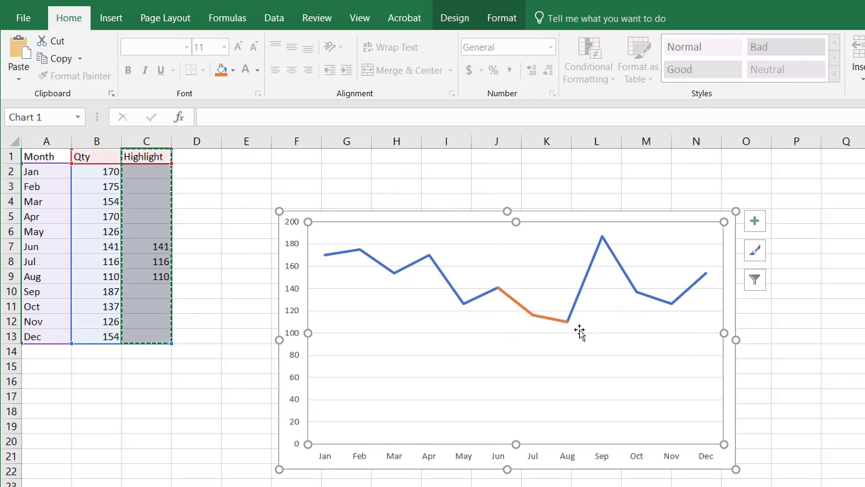
pyautogui.moveTo(553, 325)
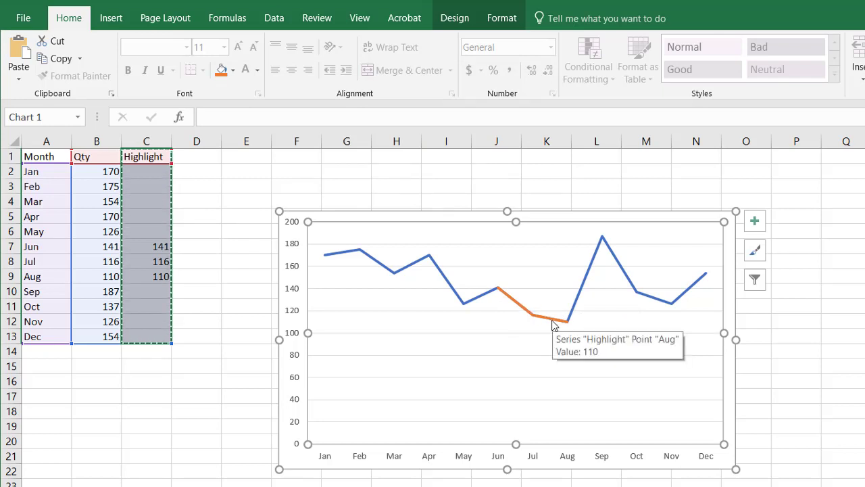
pyautogui.click(518, 307)
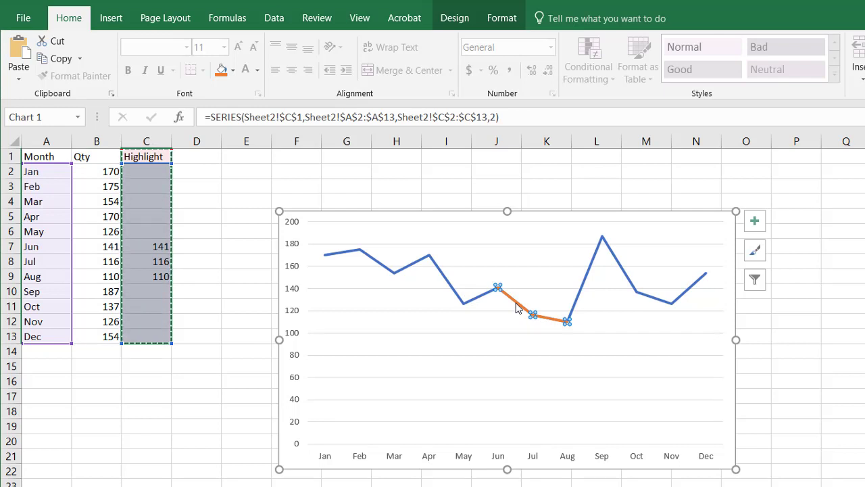
# - Change the chart to a combo with Highlight as an Area and Qty as a line
pyautogui.click(451, 20)
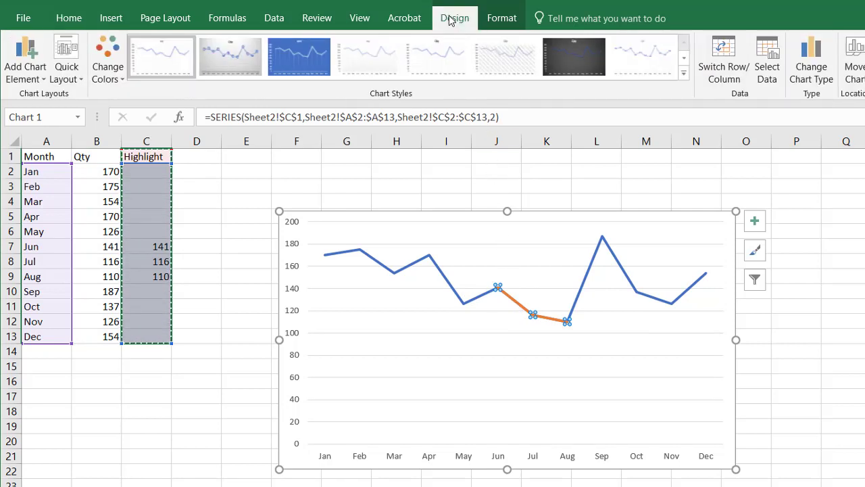
pyautogui.click(809, 64)
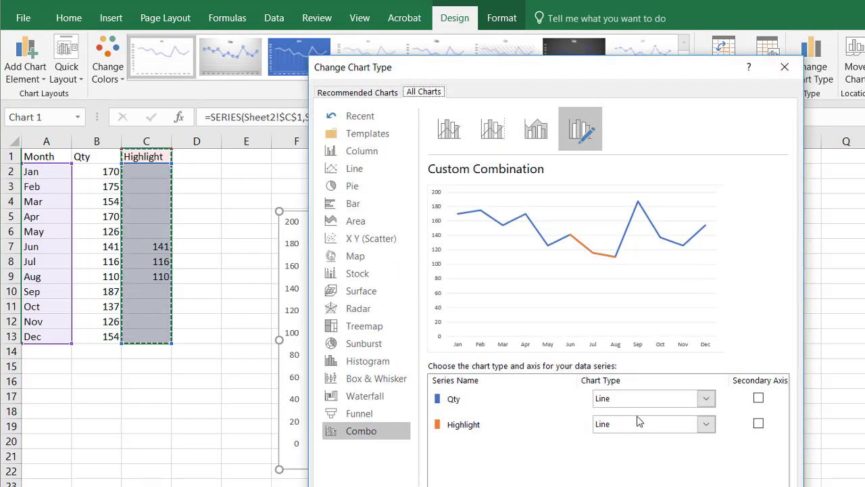
pyautogui.click(707, 426)
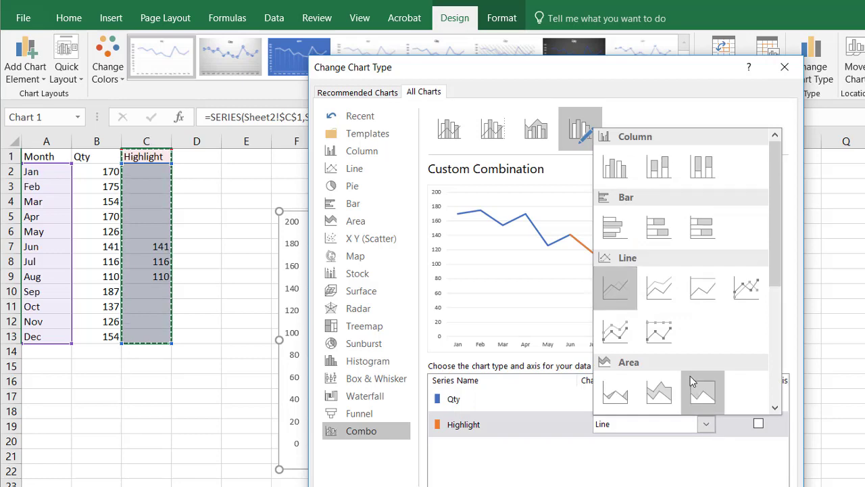
pyautogui.click(621, 393)
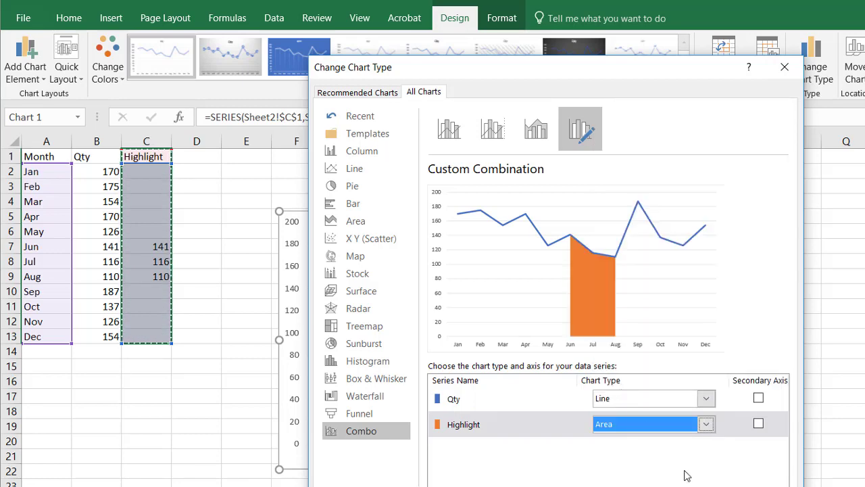
pyautogui.press('Return')
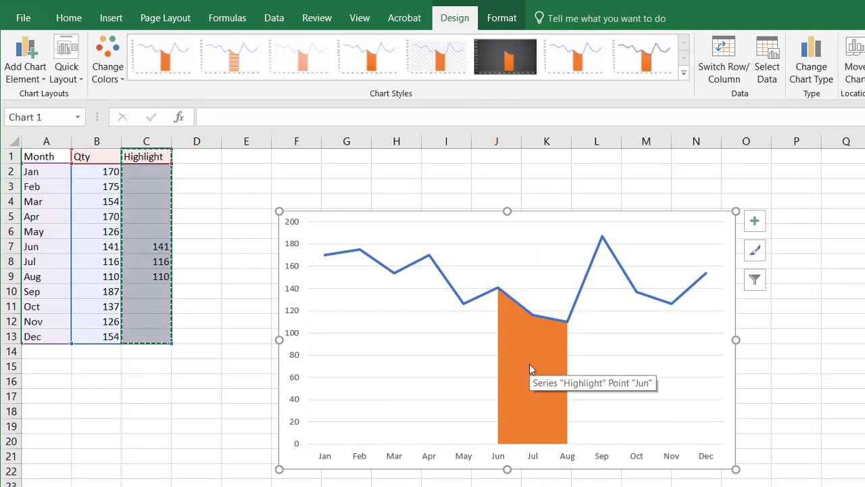
# - Copy Dec's Qty value 154 into its Highlight cell C13
pyautogui.click(812, 367)
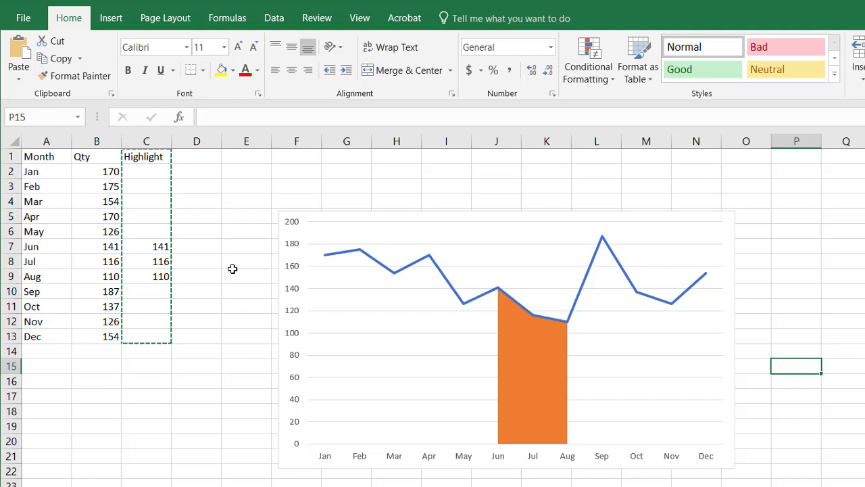
pyautogui.click(154, 311)
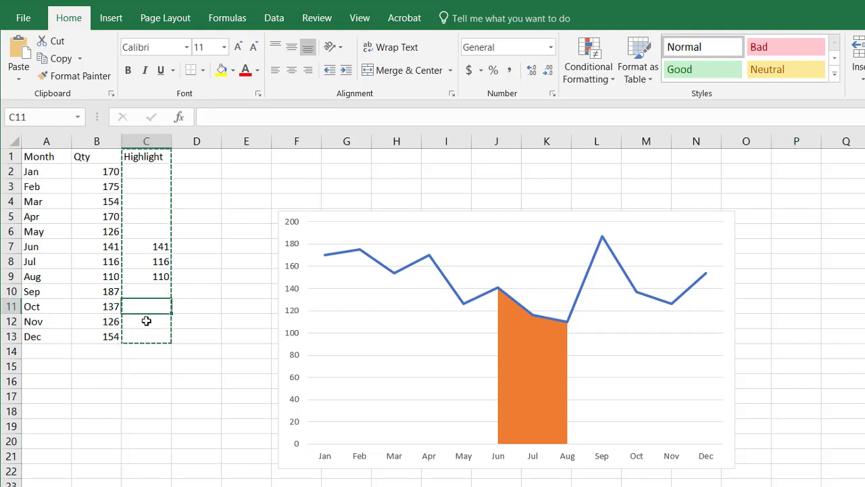
pyautogui.click(146, 322)
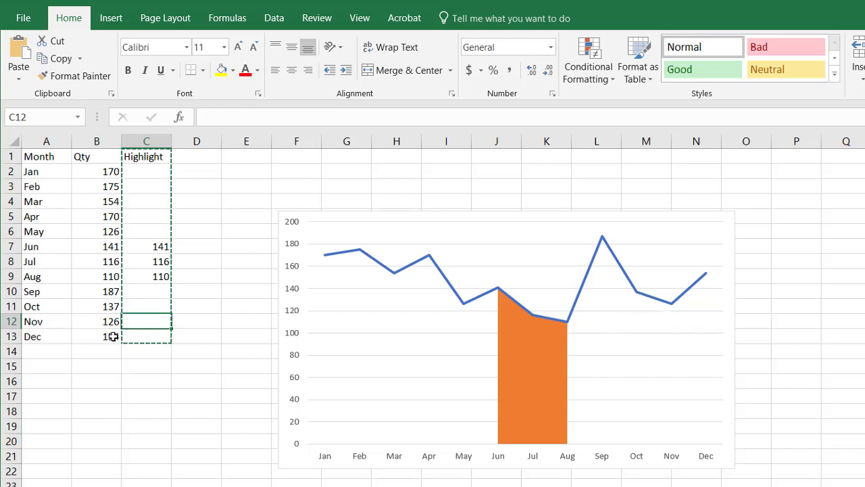
pyautogui.click(113, 336)
pyautogui.click(166, 336)
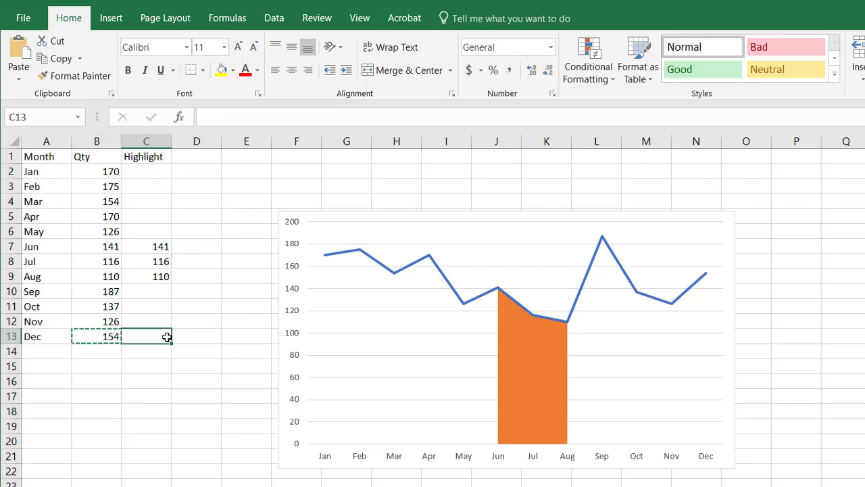
pyautogui.hotkey('ctrl', 'v')
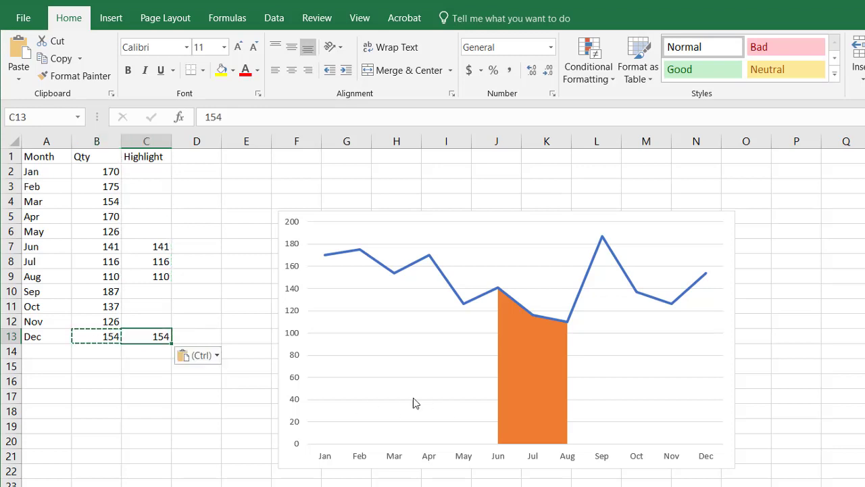
pyautogui.press('Escape')
# - Enter 126 as Nov's Highlight value in C12
pyautogui.press('Up')
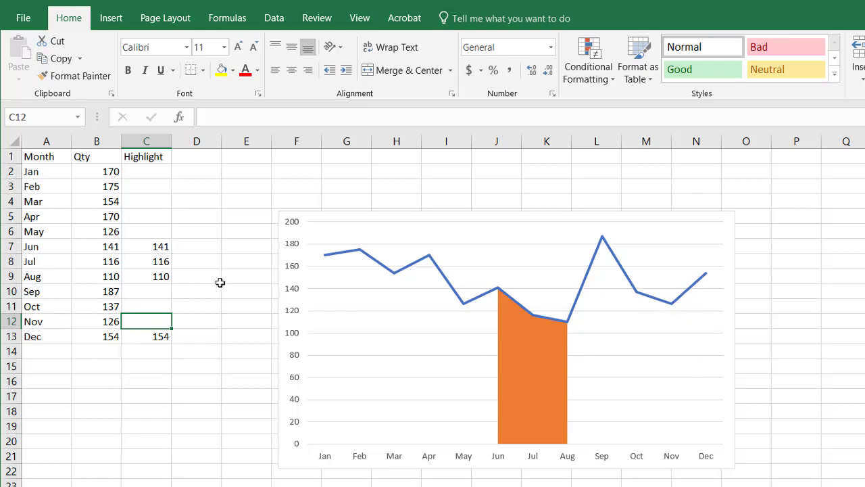
pyautogui.write('126')
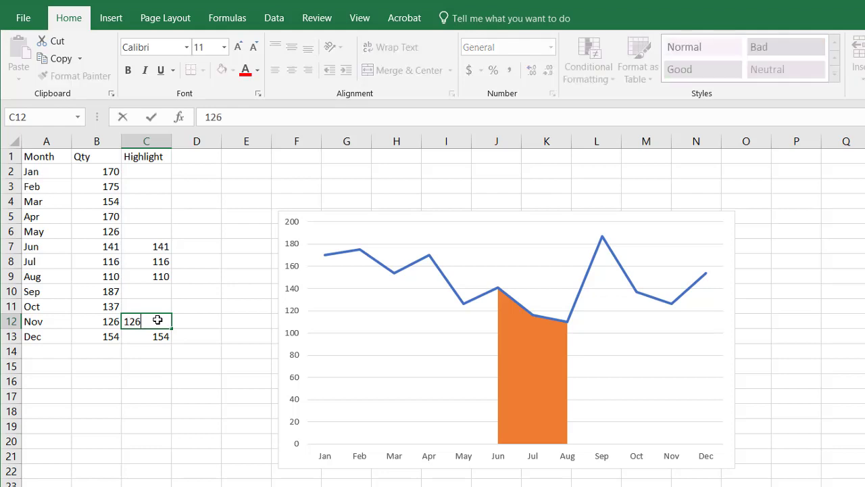
pyautogui.press('Tab')
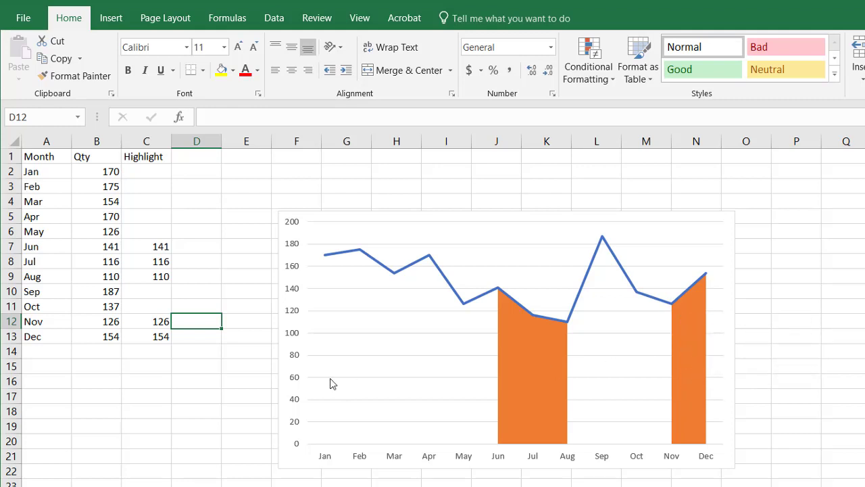
pyautogui.click(146, 343)
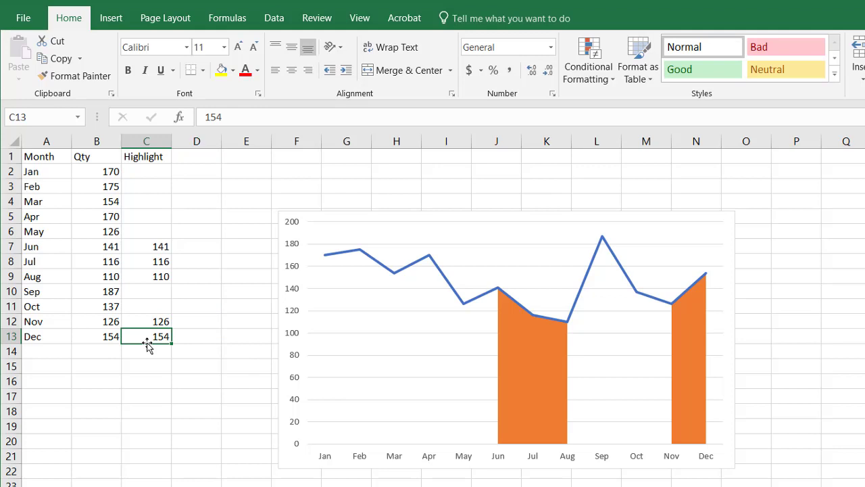
# - Apply the dark thumbnail from the Chart Styles gallery to the chart
pyautogui.click(525, 351)
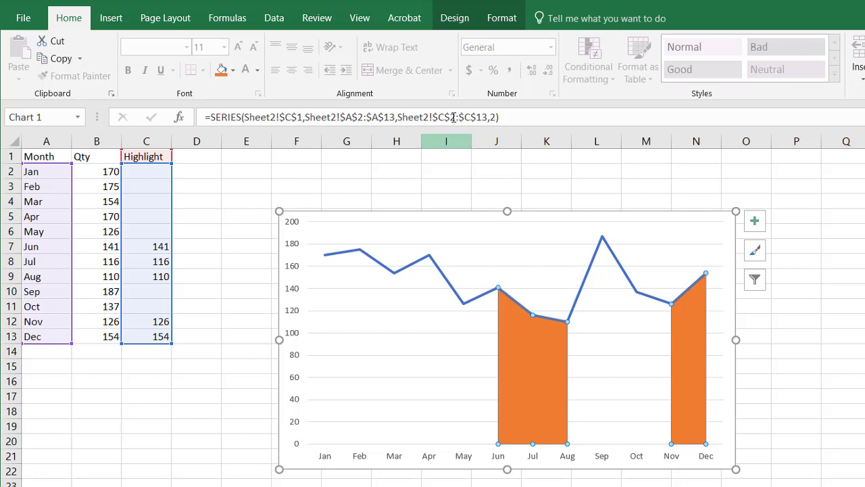
pyautogui.click(455, 19)
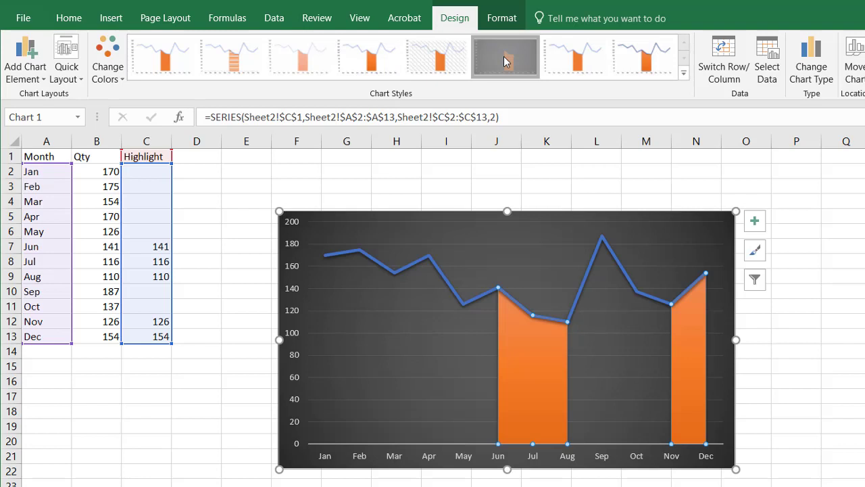
pyautogui.click(505, 60)
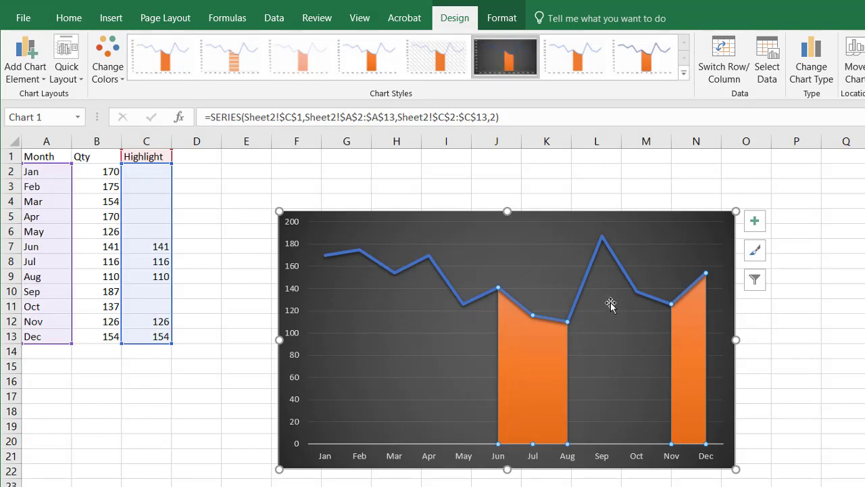
pyautogui.moveTo(623, 278)
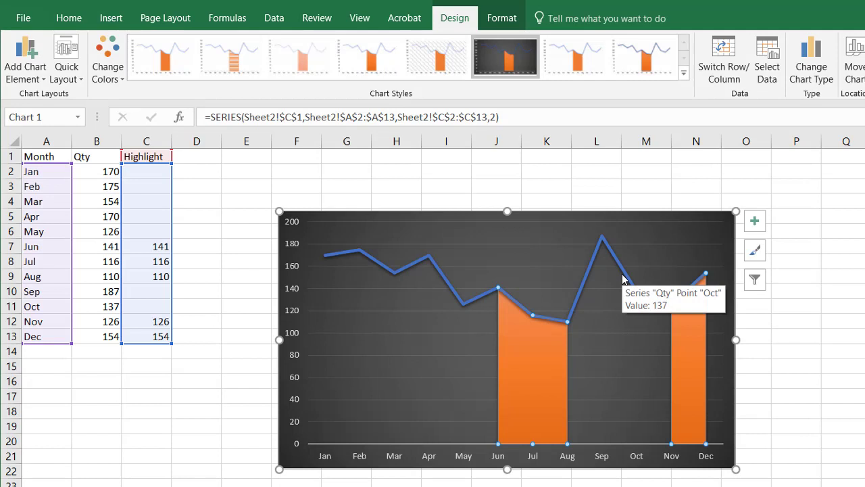